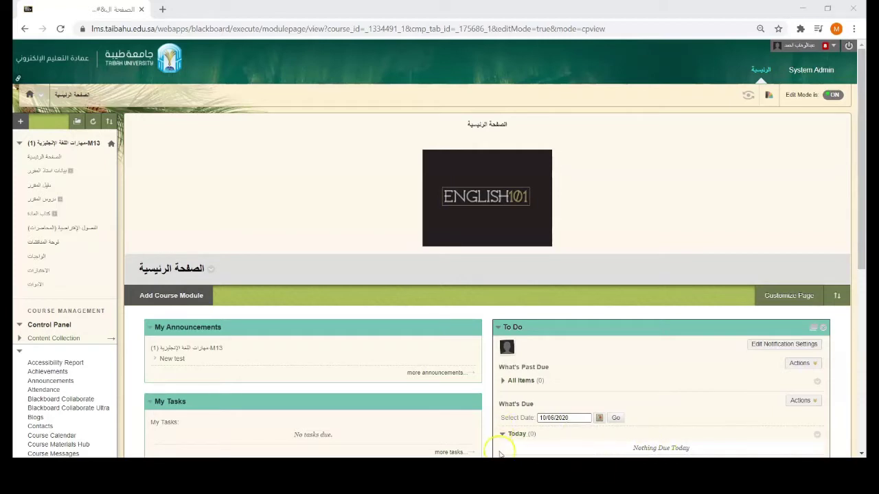
Step: Expand the course tools list and locate the Discussion Board tool in it
click(20, 352)
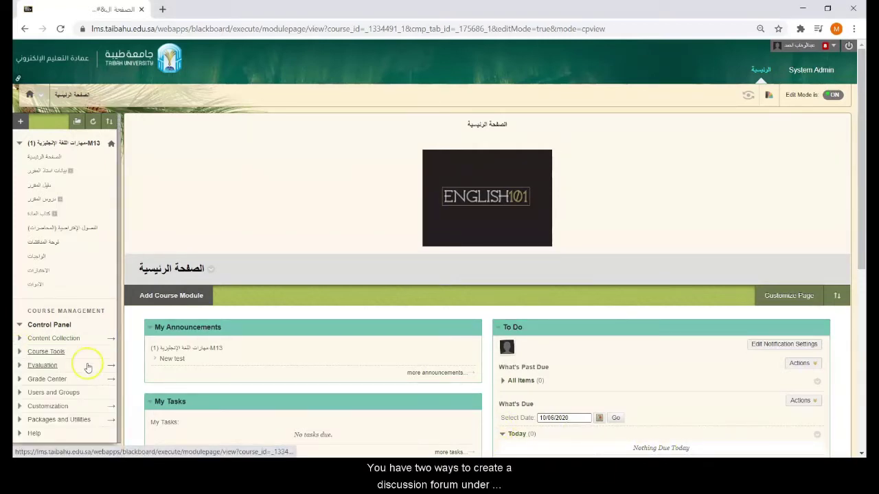
click(52, 356)
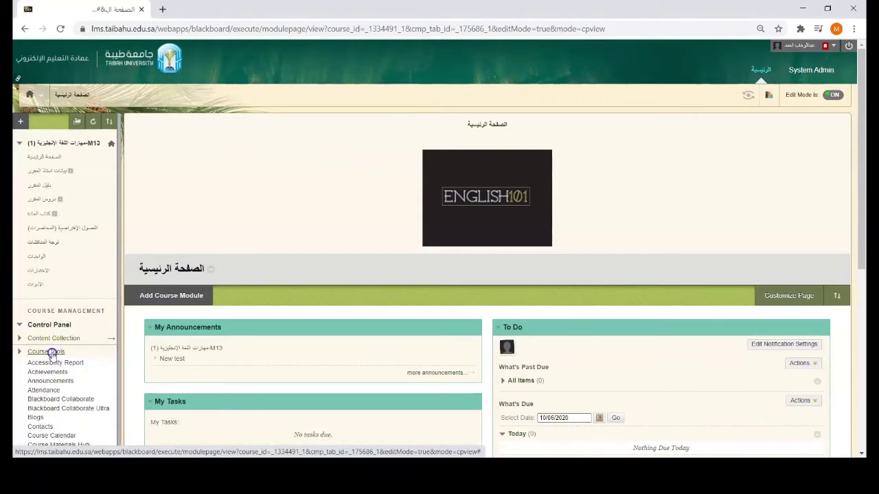
scroll(72, 398, down, 2)
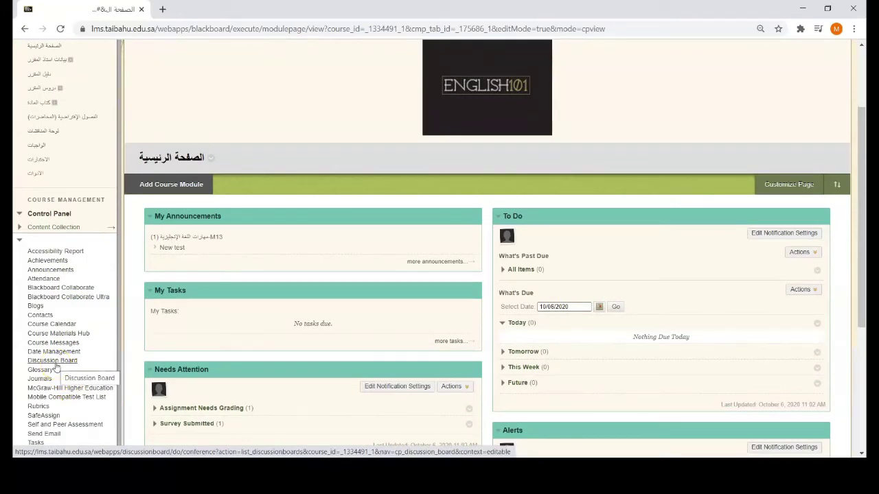
scroll(57, 367, up, 2)
Step: Open the course guide content area (دليل المقرر) and start adding a discussion board link to it
click(49, 202)
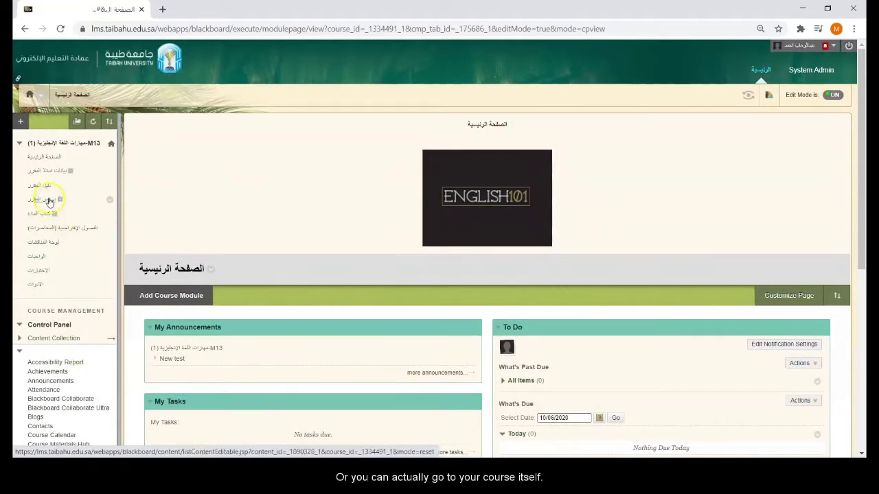
click(41, 187)
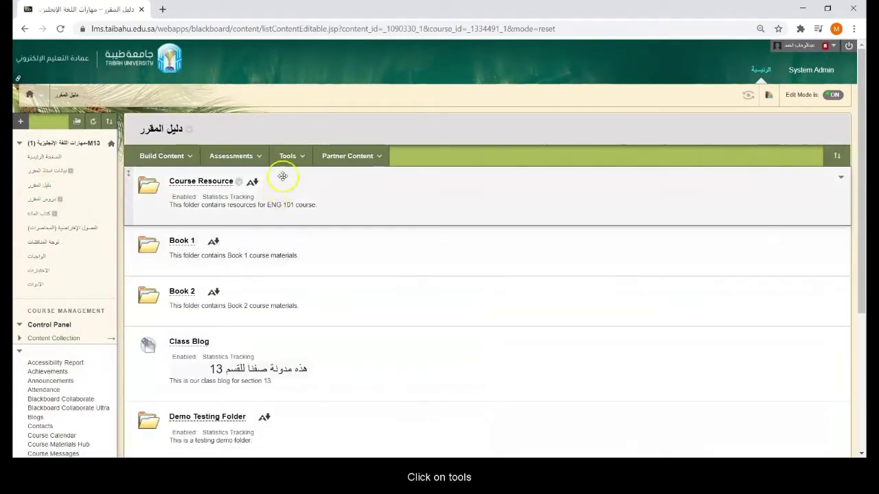
click(292, 157)
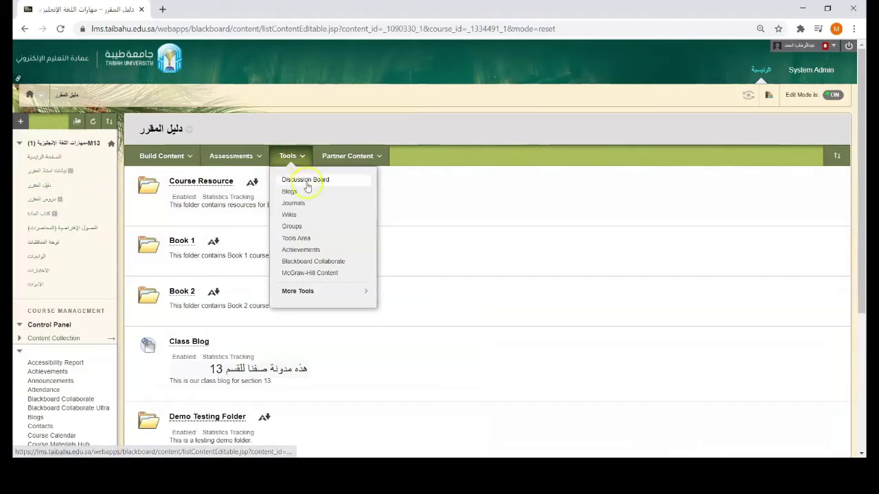
click(310, 182)
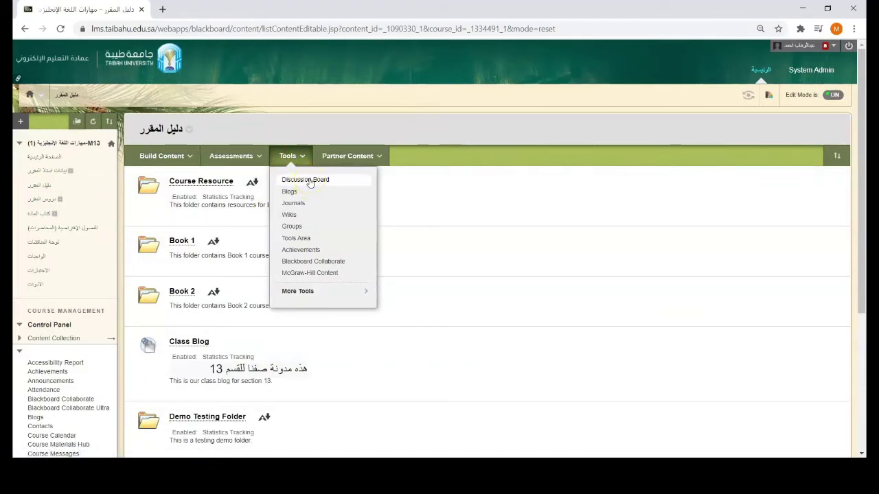
click(310, 181)
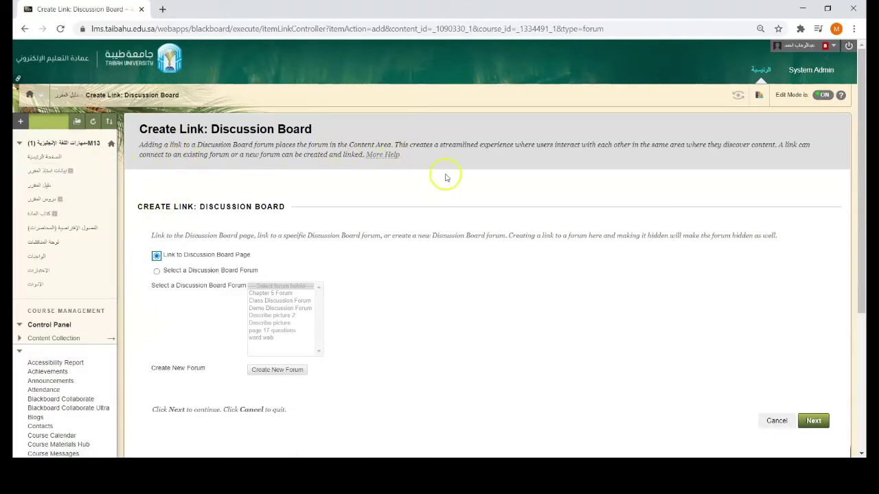
Step: Choose to link to a specific discussion board forum and start creating a new forum for it
scroll(453, 271, down, 1)
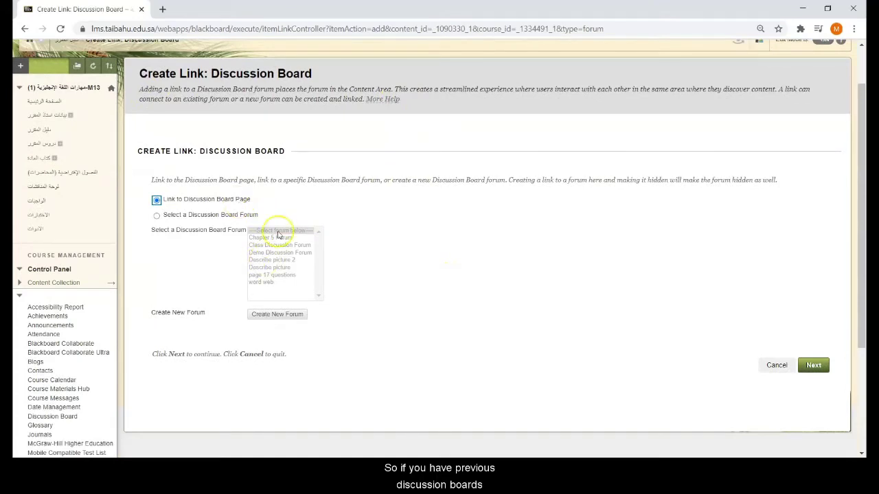
click(185, 216)
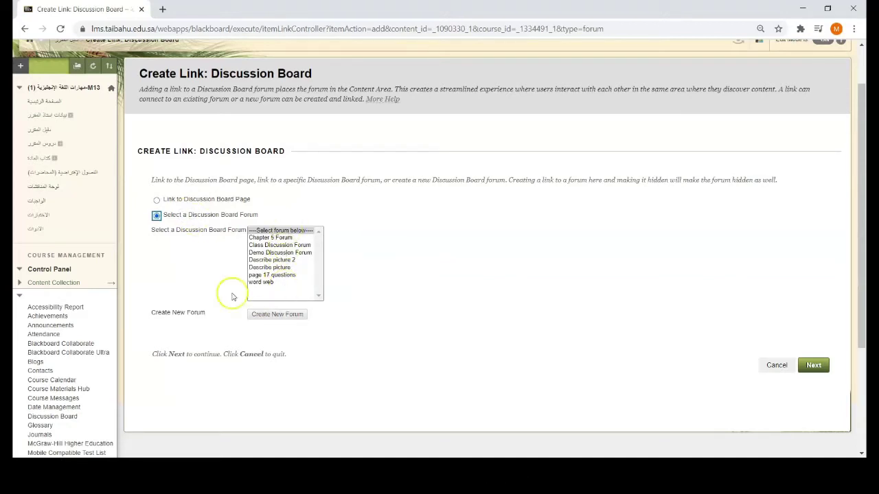
click(276, 314)
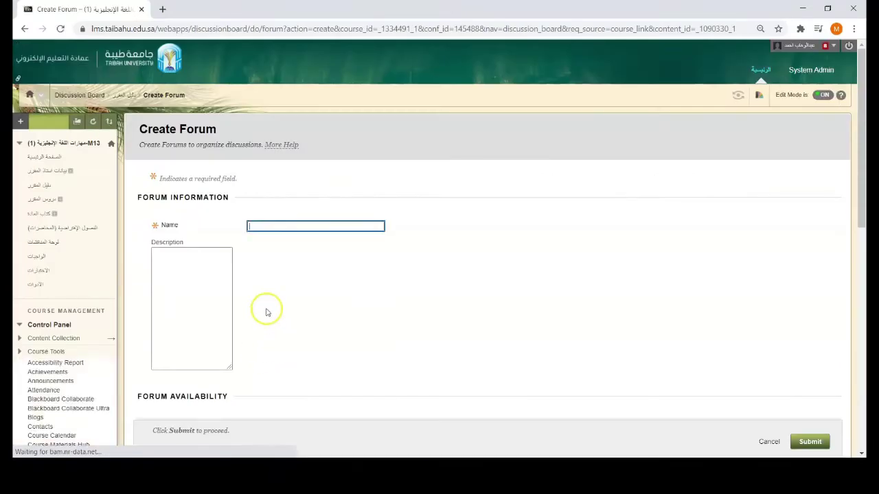
Step: Name the new forum "Demo Forum" and enter the description "THis is a demo discussion forum."
click(264, 225)
click(334, 196)
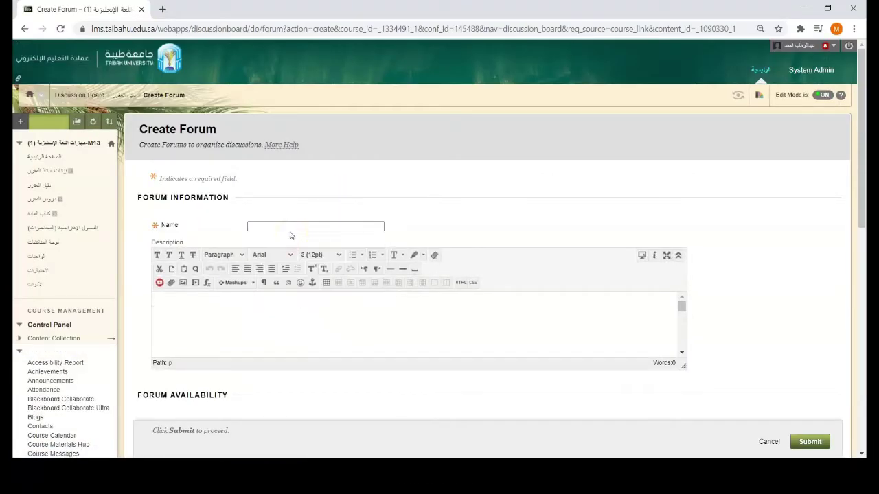
click(282, 227)
text(Demo Forum)
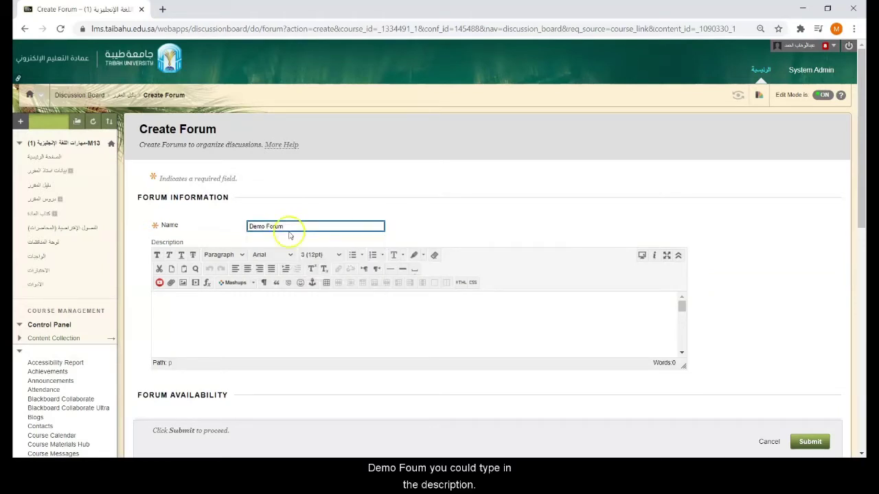
click(281, 316)
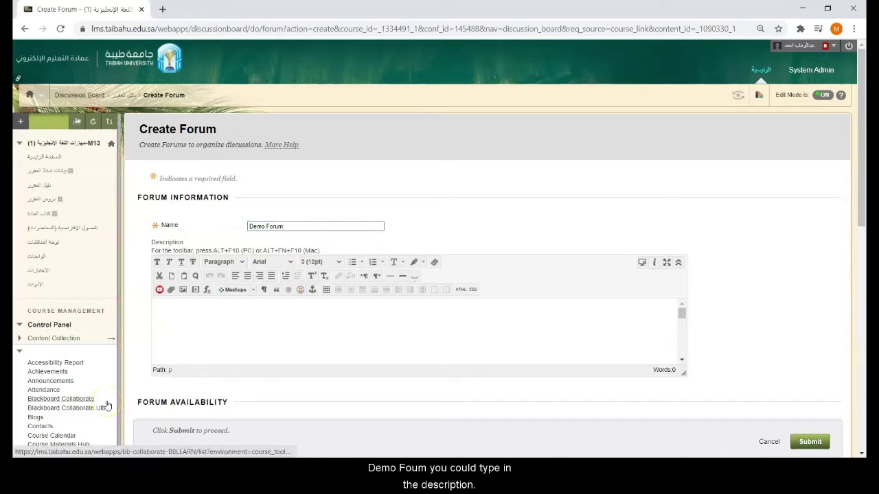
text(THis is a demo discussion forum)
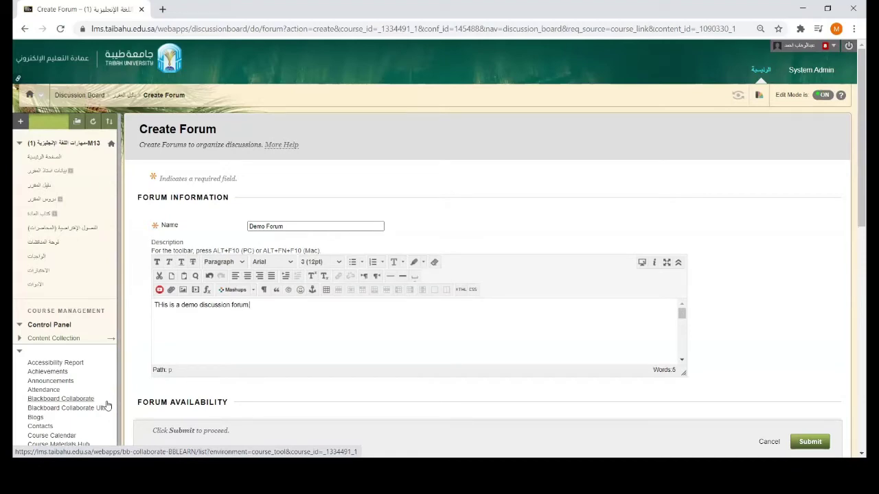
Step: Try setting the forum's availability to No, and return it to Yes
scroll(694, 336, down, 3)
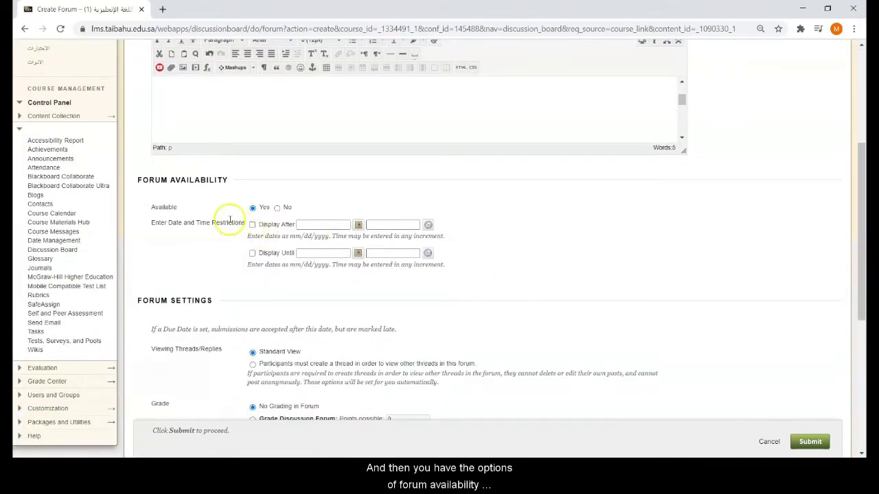
click(277, 208)
click(252, 207)
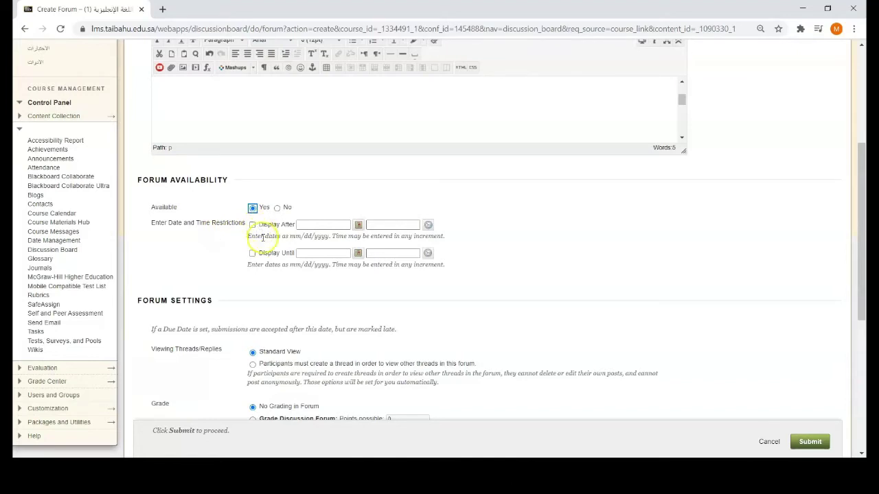
Step: In the forum settings, allow authors to edit and delete their own posts, and allow members to create new threads and rate posts
scroll(275, 288, down, 3)
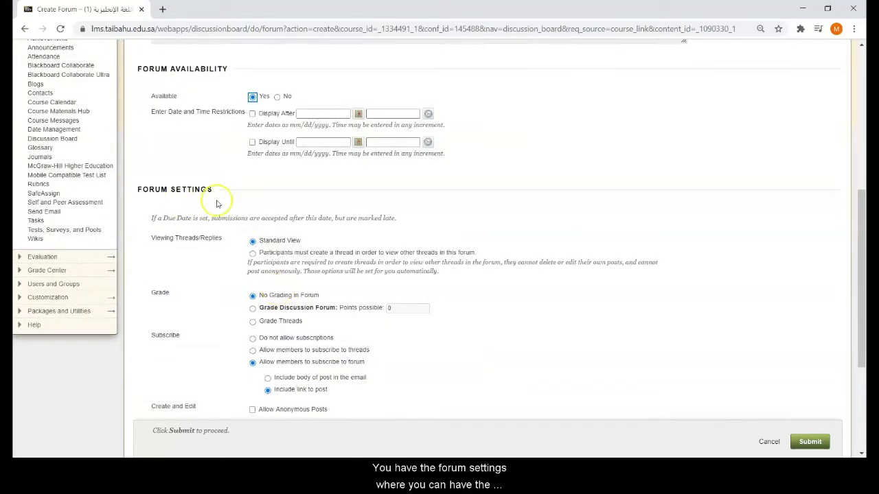
scroll(216, 204, down, 1)
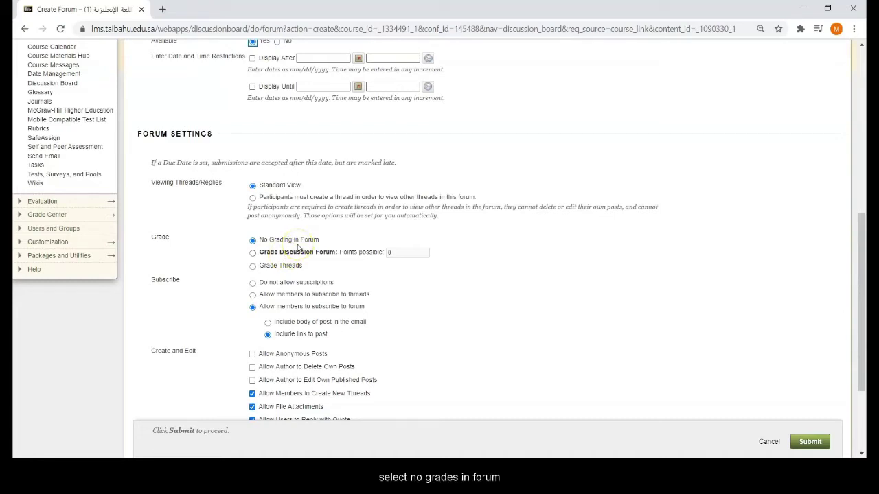
scroll(298, 248, down, 1)
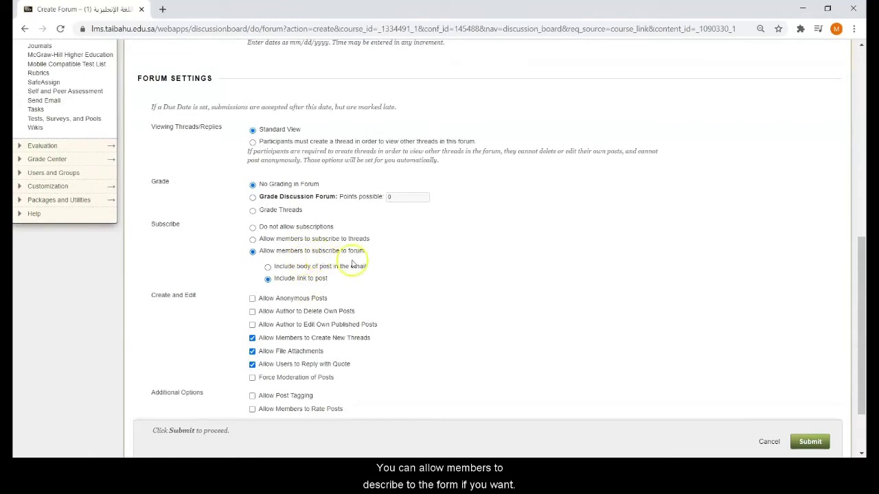
scroll(316, 260, down, 1)
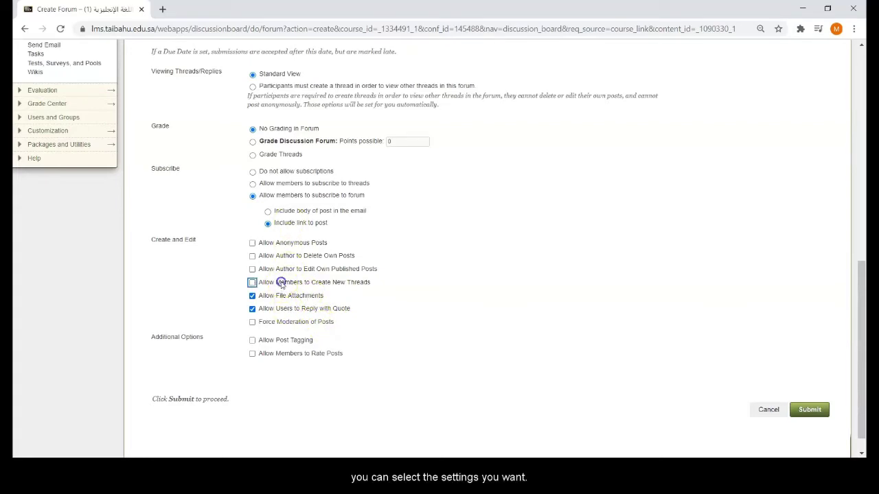
click(272, 284)
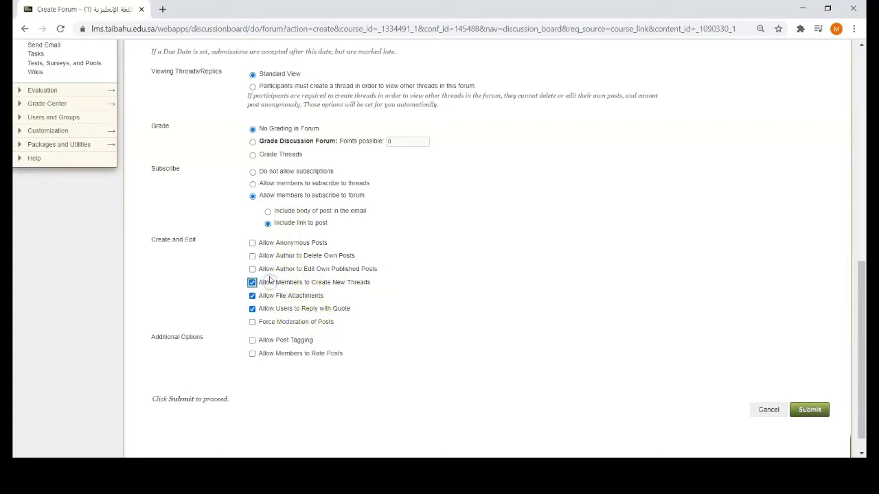
click(269, 269)
click(272, 256)
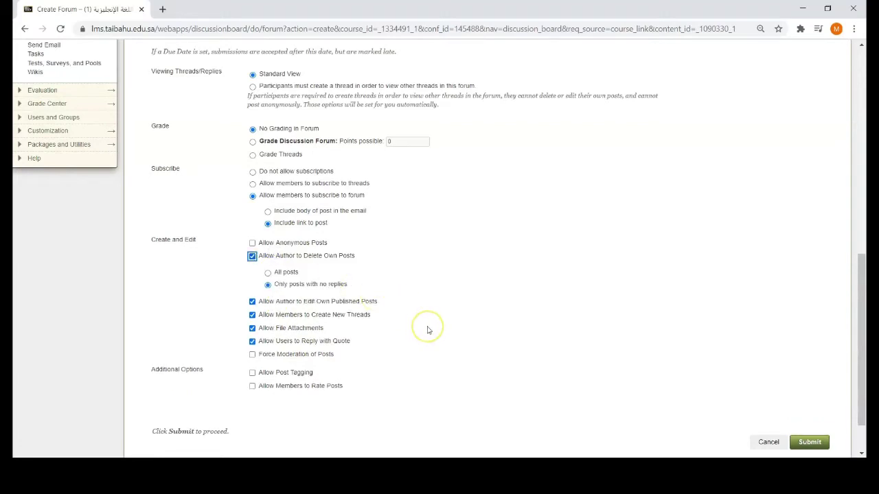
scroll(427, 330, down, 1)
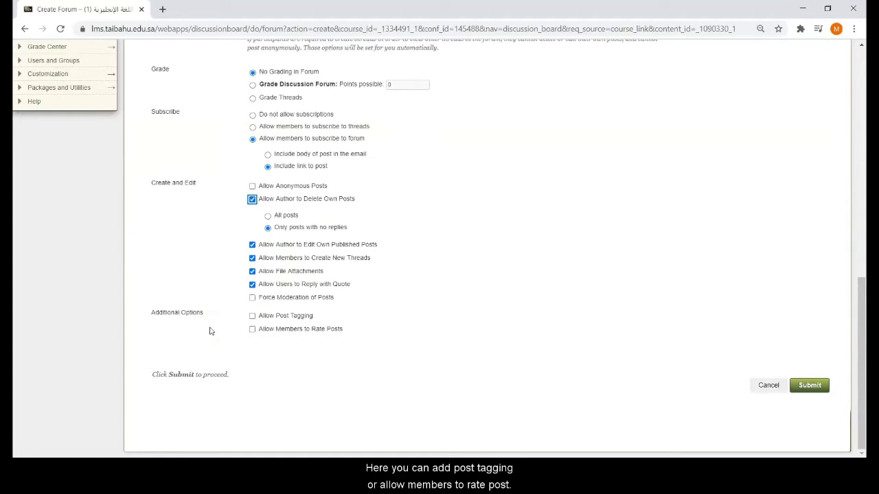
click(268, 330)
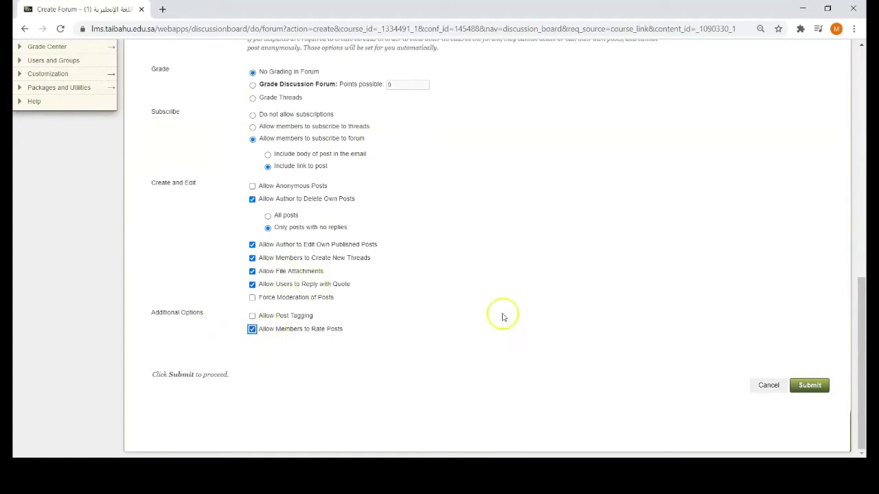
Step: Check the forum's name and availability, and submit it to create the forum
scroll(542, 323, up, 3)
scroll(521, 295, up, 3)
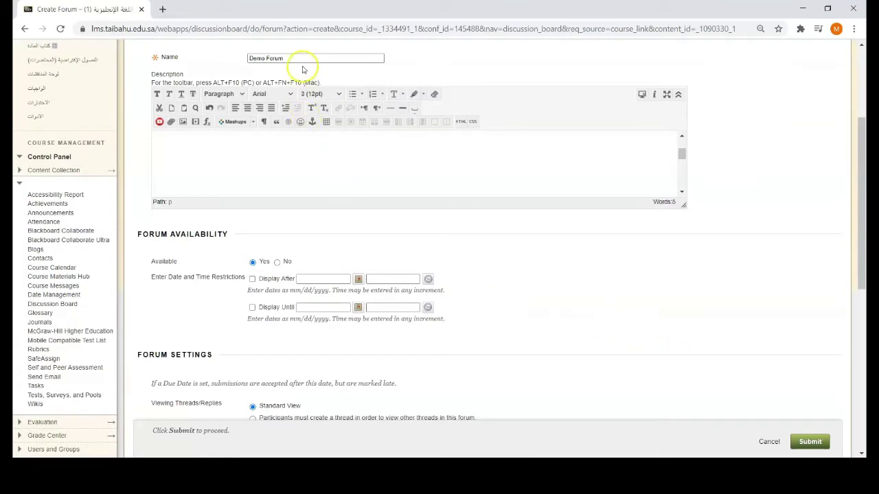
click(809, 440)
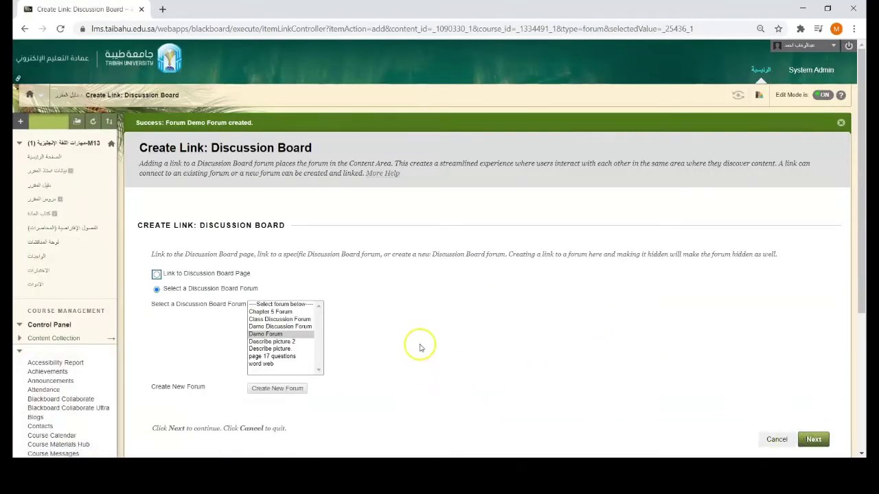
Step: Select Demo Forum as the link target and continue to the link's name, text and availability options
scroll(419, 347, down, 3)
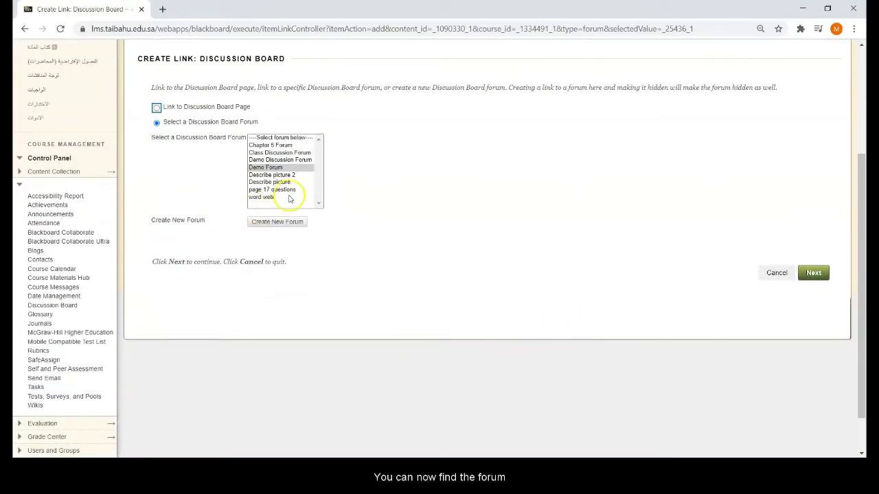
click(276, 167)
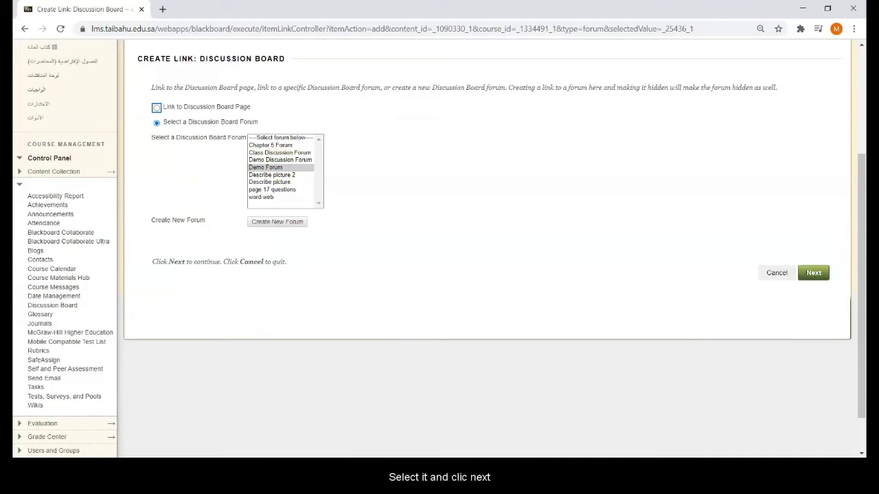
click(812, 273)
scroll(477, 282, down, 2)
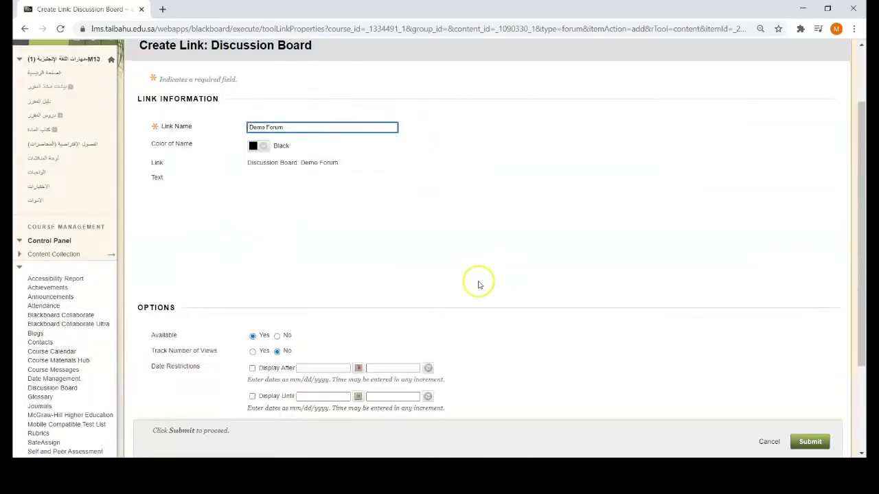
scroll(359, 363, down, 2)
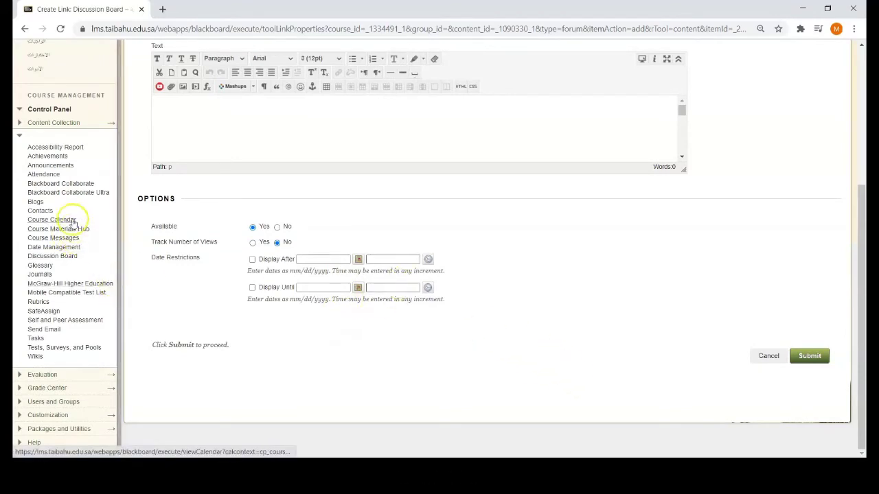
Step: Open the ENG101-M13-21-1 discussion board from the course tools and look through its list of forums
click(54, 256)
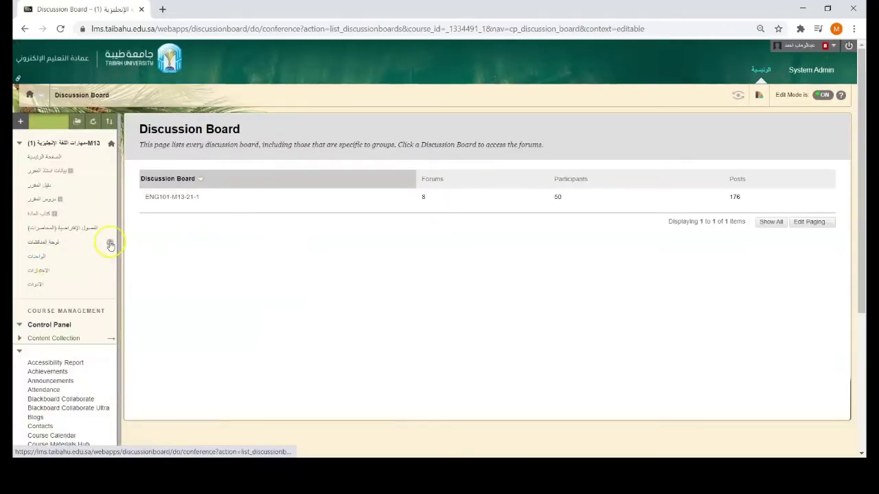
click(167, 198)
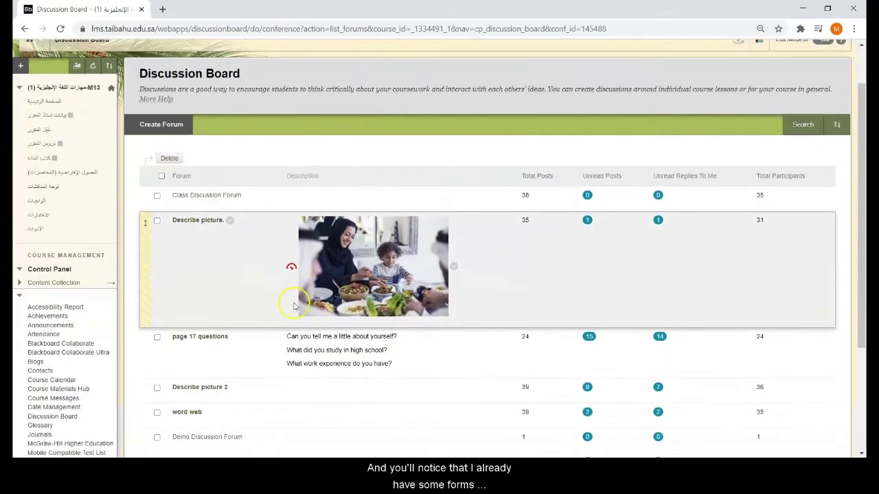
scroll(226, 317, down, 2)
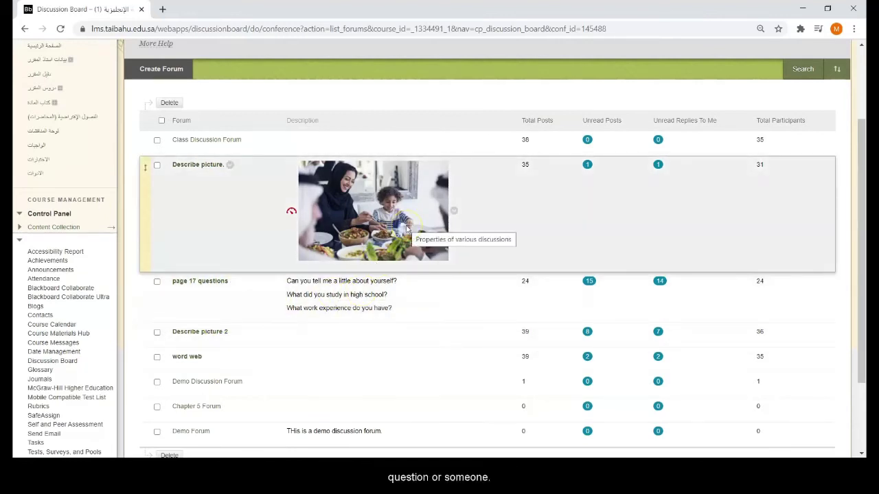
scroll(405, 228, down, 2)
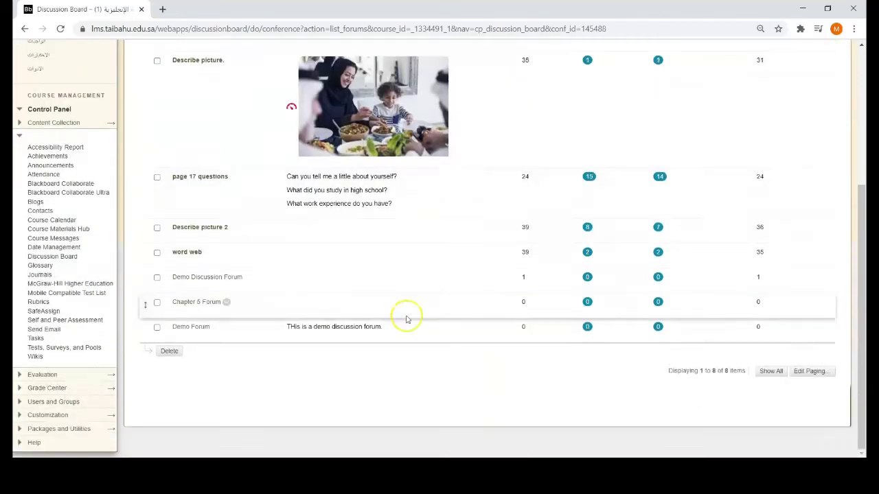
Step: Create a new thread in Demo Forum with the subject "Describe picture on page 75"
click(196, 328)
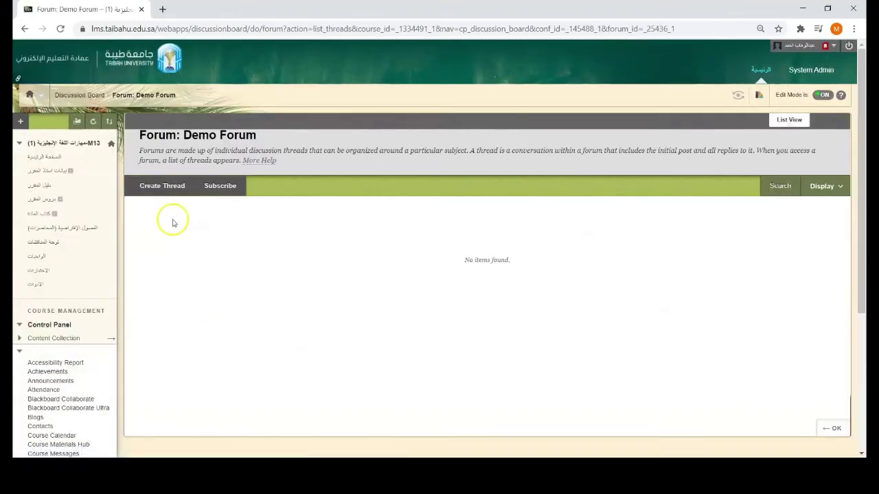
click(156, 186)
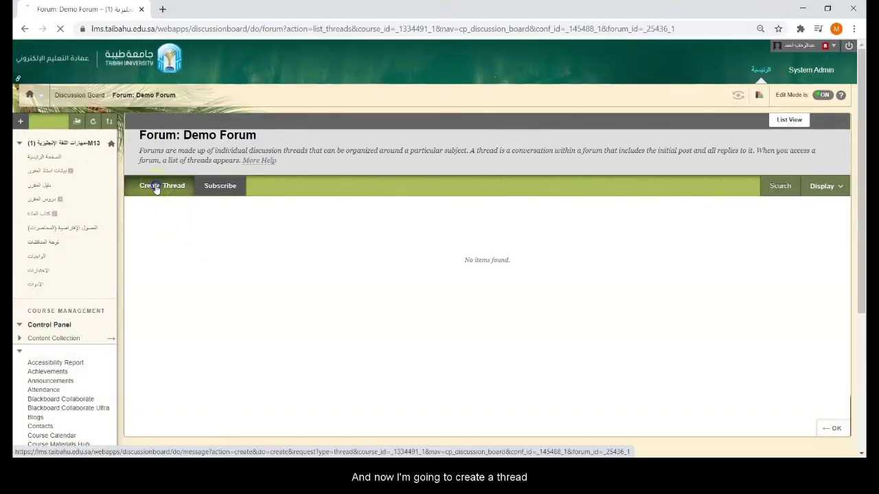
click(287, 289)
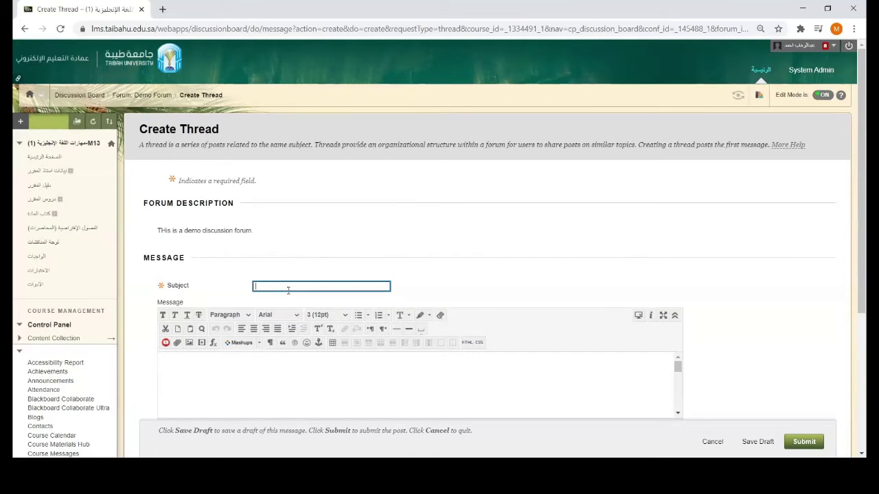
text(Desc)
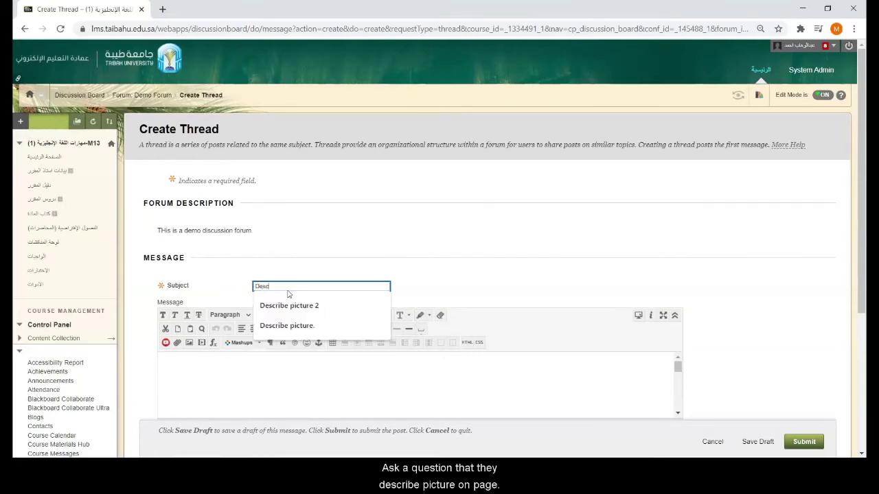
text(ribe picture on page 75)
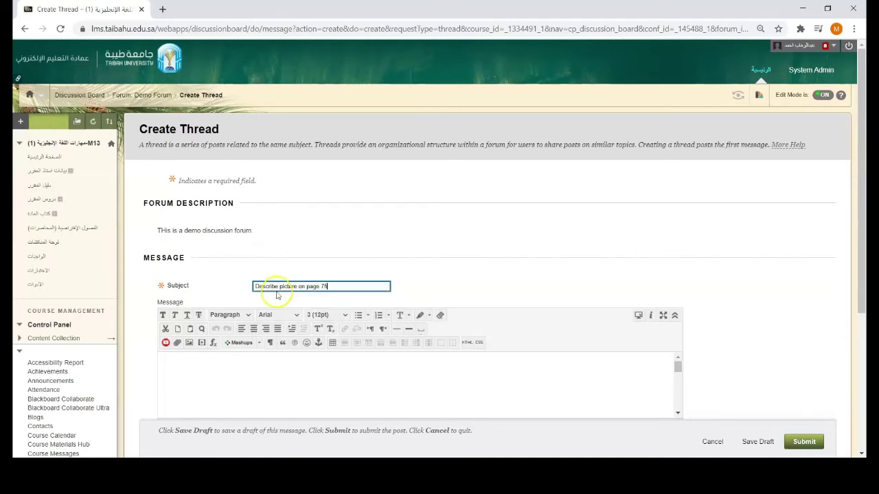
Step: Enter the thread message "Describe the picture in 3 sentences." and submit the thread without an attachment
click(268, 386)
scroll(233, 330, down, 2)
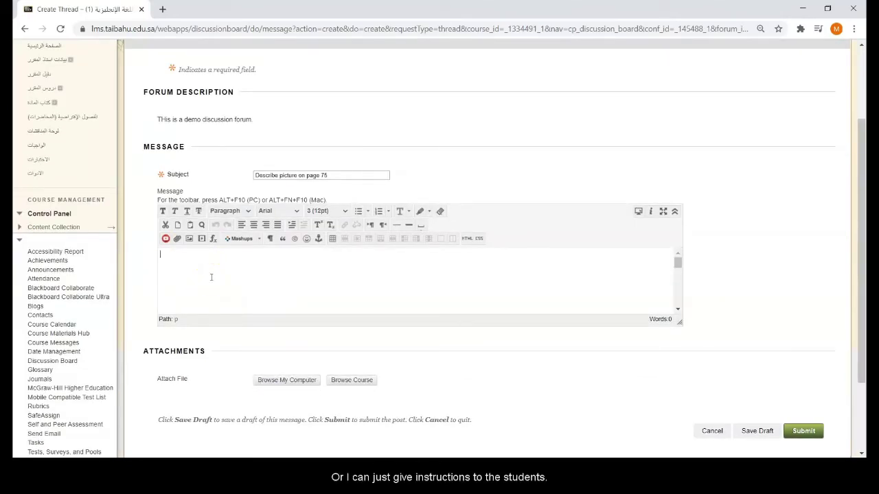
text(De)
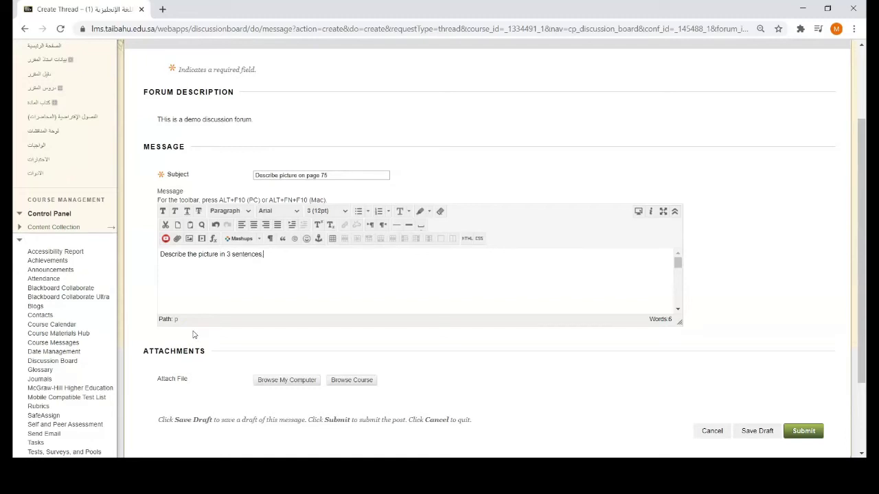
scroll(317, 293, down, 3)
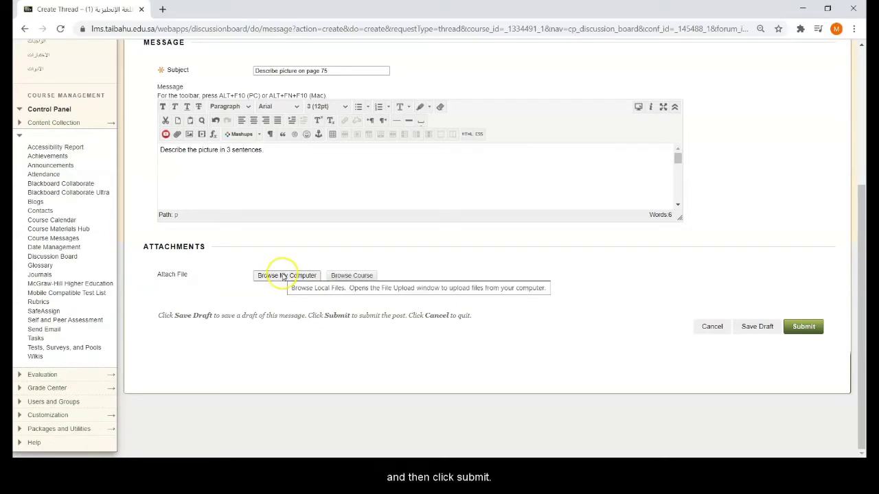
click(811, 328)
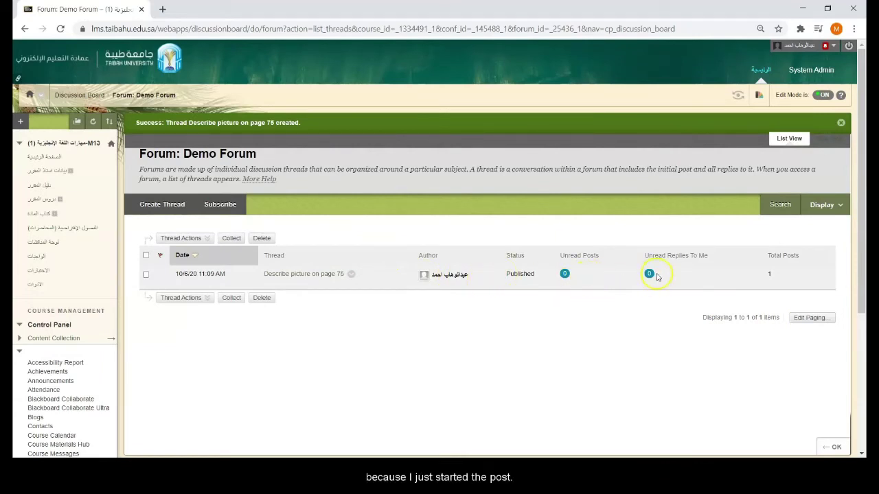
Step: Open the "Describe picture on page 75" thread and view the reply form with its message editor and attachment options
click(315, 274)
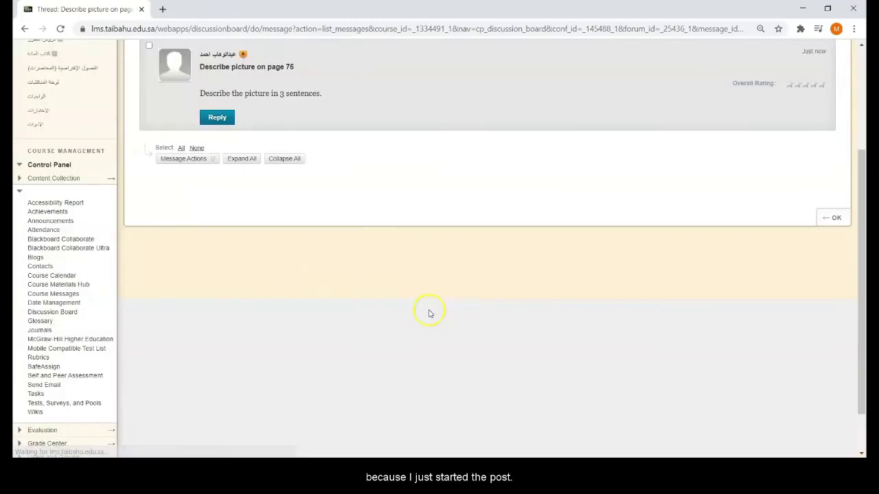
scroll(286, 206, up, 1)
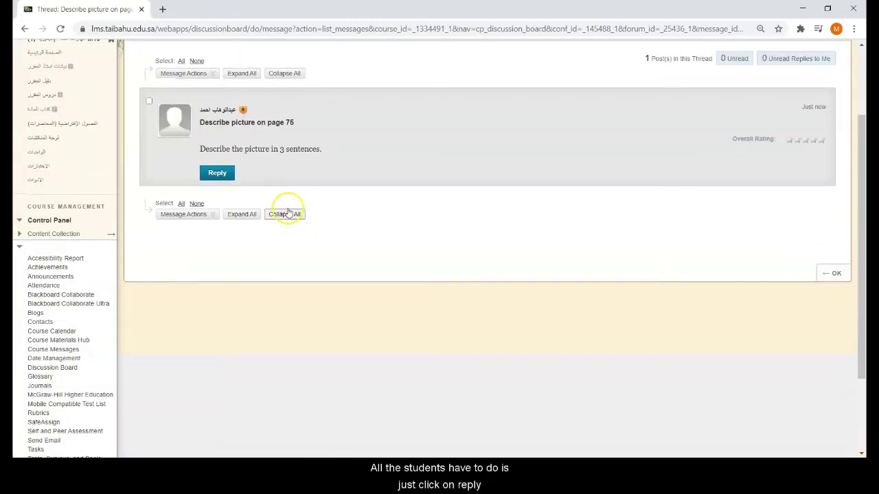
click(218, 174)
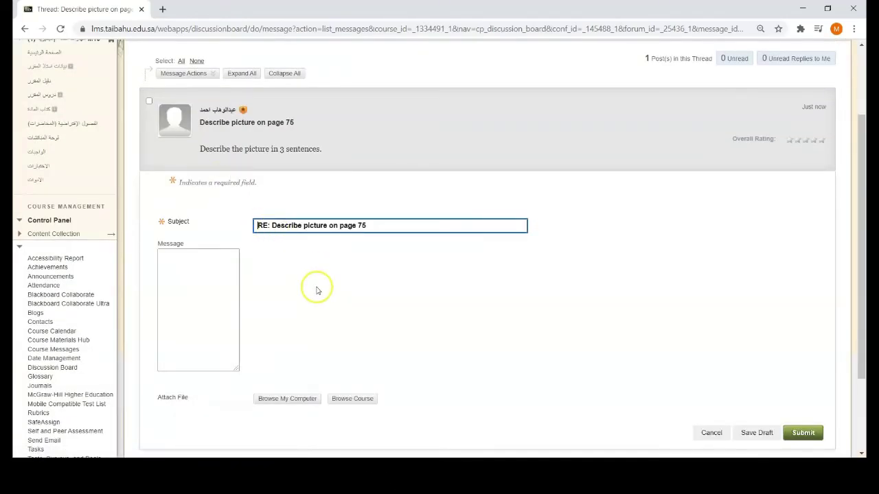
scroll(275, 274, down, 1)
click(225, 260)
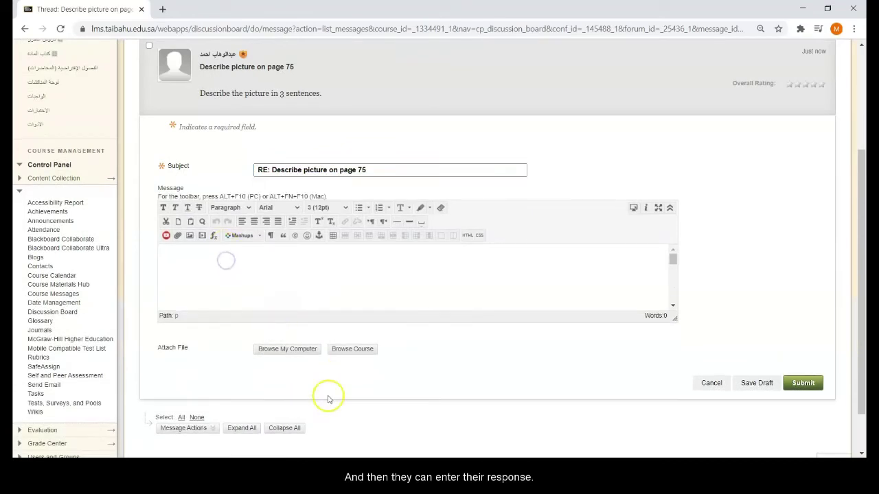
scroll(297, 287, up, 1)
scroll(297, 287, up, 2)
scroll(282, 322, down, 3)
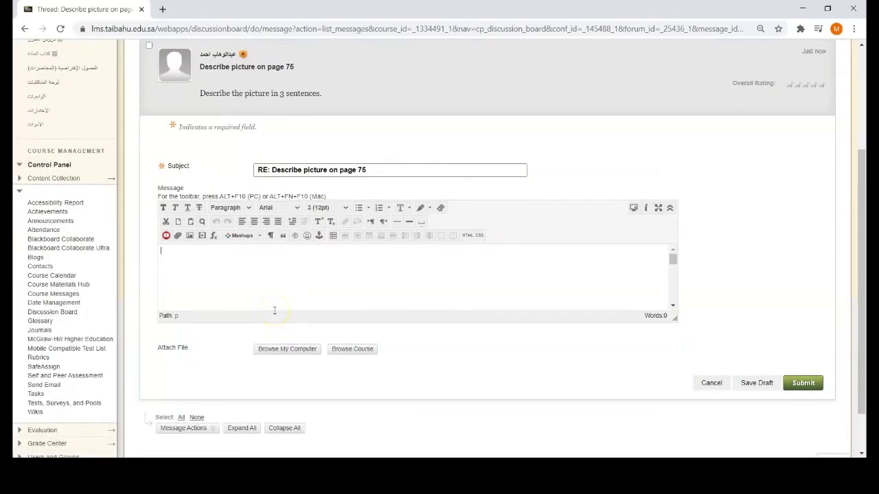
Step: Leave the unsent reply and open the "Describe picture." thread in the forum of that name on the ENG101-M13-21-1 board
click(61, 313)
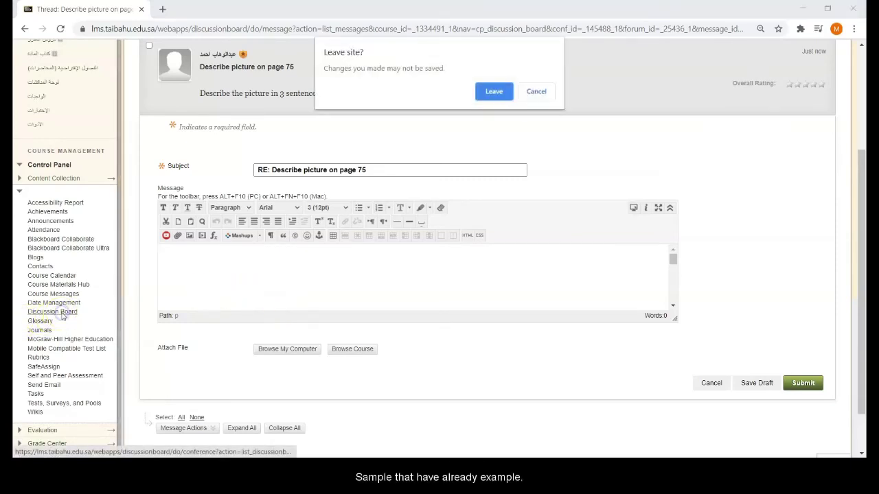
click(507, 91)
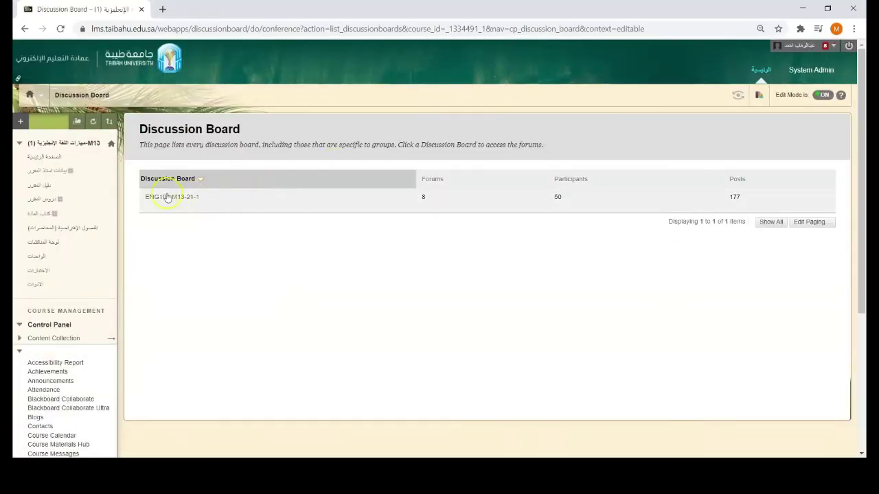
click(165, 196)
click(204, 277)
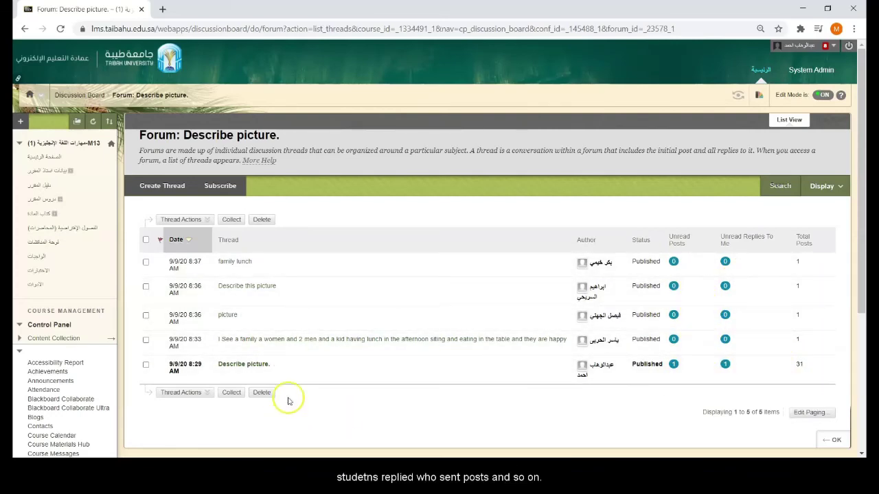
click(248, 364)
Step: Read through the student replies in the "Describe picture." thread and the options offered for each post
scroll(314, 268, down, 10)
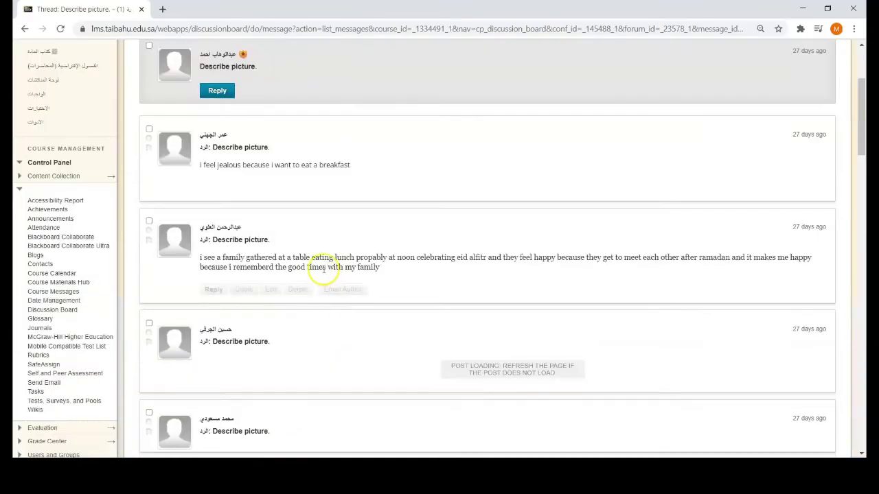
scroll(297, 254, down, 5)
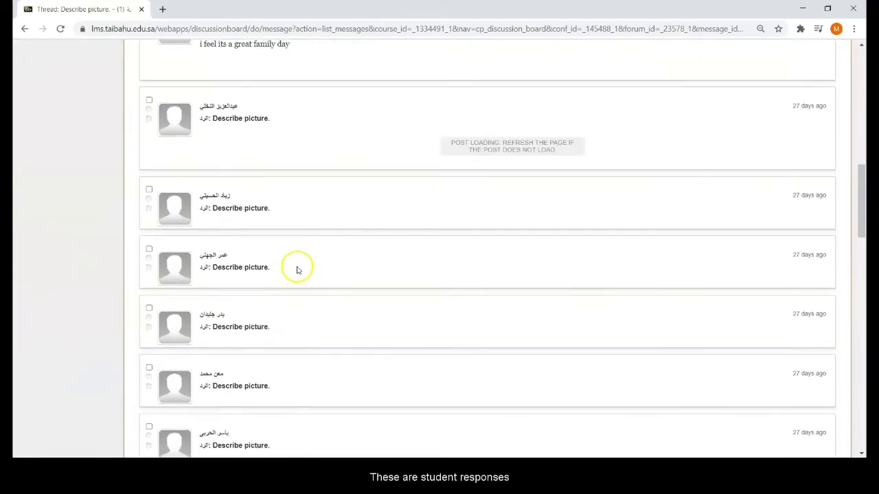
scroll(303, 287, down, 3)
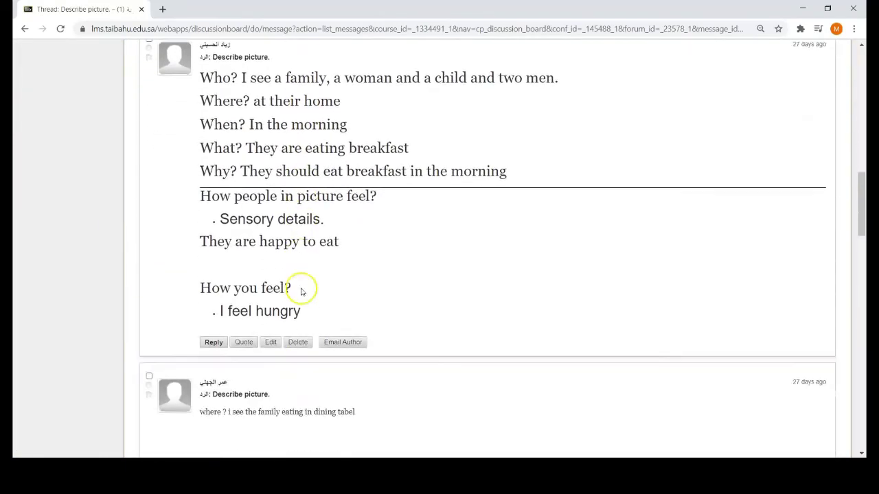
scroll(288, 245, up, 3)
scroll(288, 250, down, 1)
scroll(290, 253, down, 1)
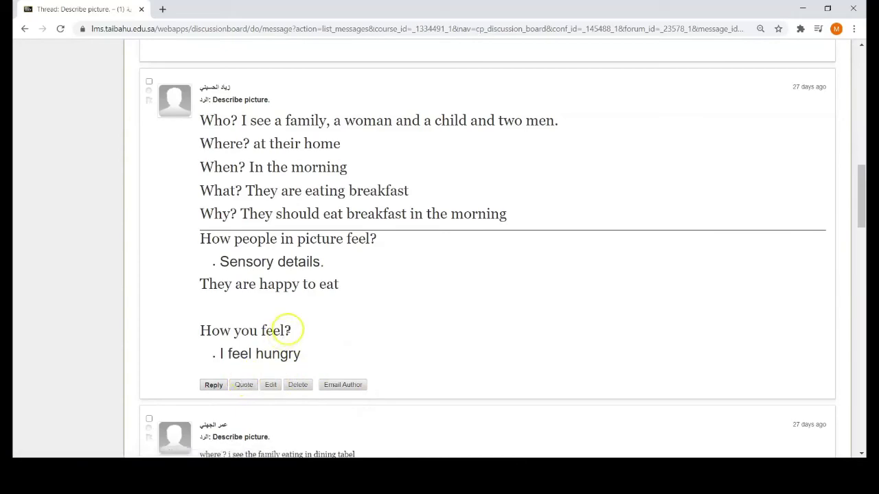
scroll(286, 333, up, 8)
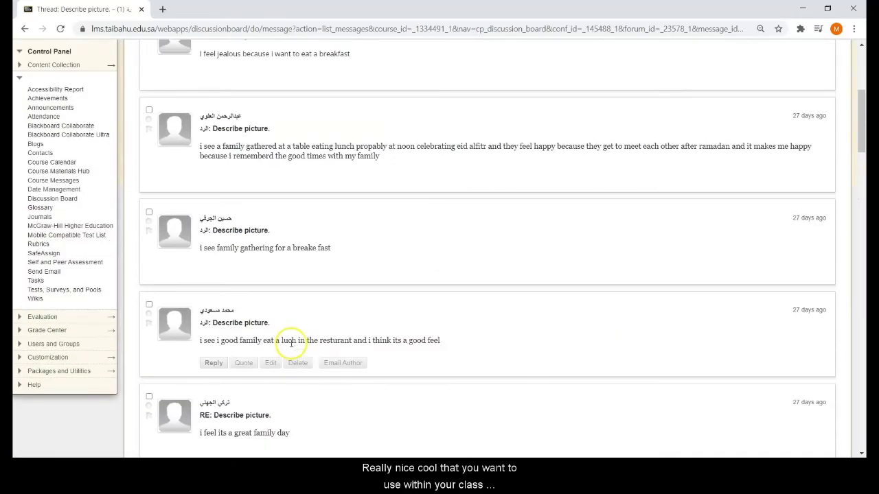
scroll(291, 343, up, 3)
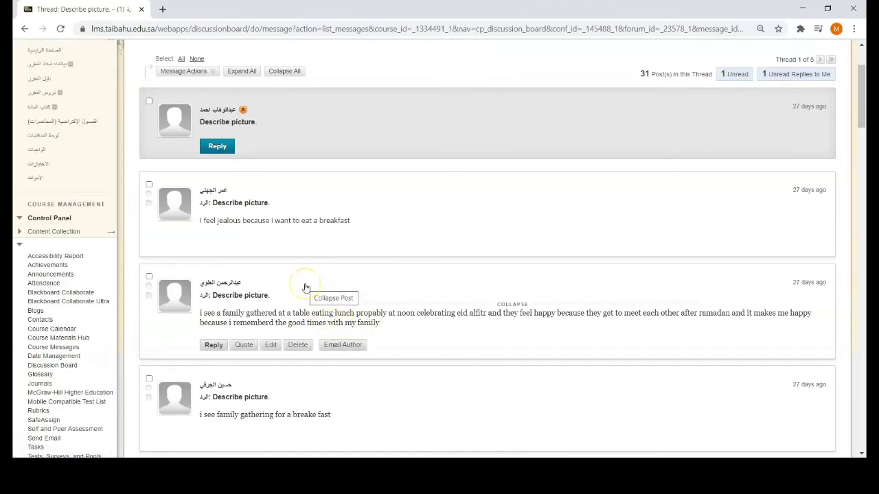
scroll(299, 288, up, 2)
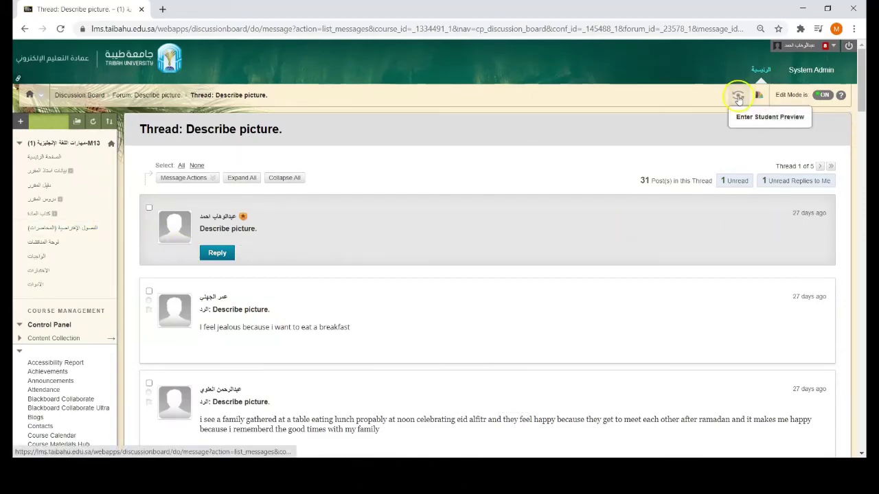
Step: Enter Student Preview and translate the course homepage into English
click(739, 97)
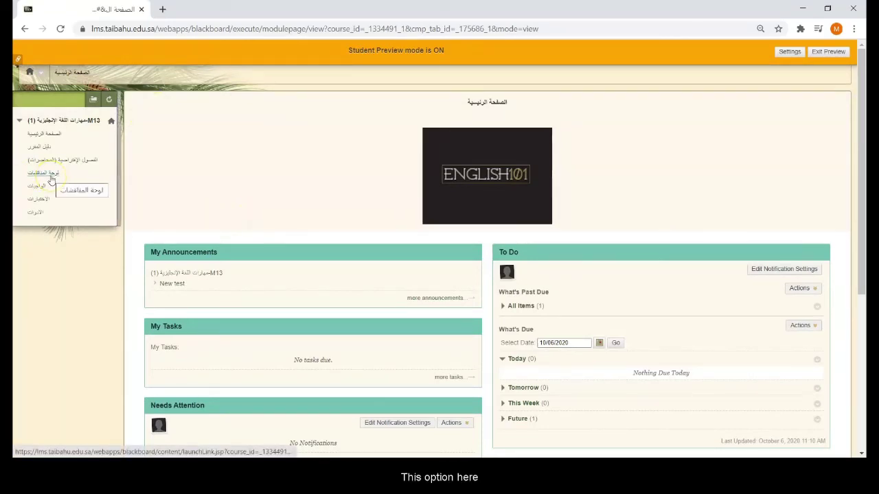
right_click(21, 111)
click(53, 204)
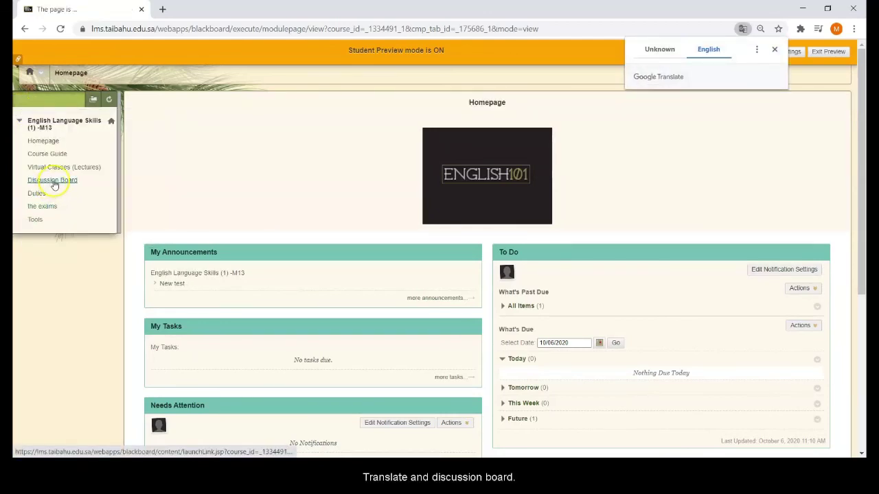
Step: Open the course's Discussion Board as a student and look through the forums available for replies
click(55, 182)
scroll(261, 203, down, 5)
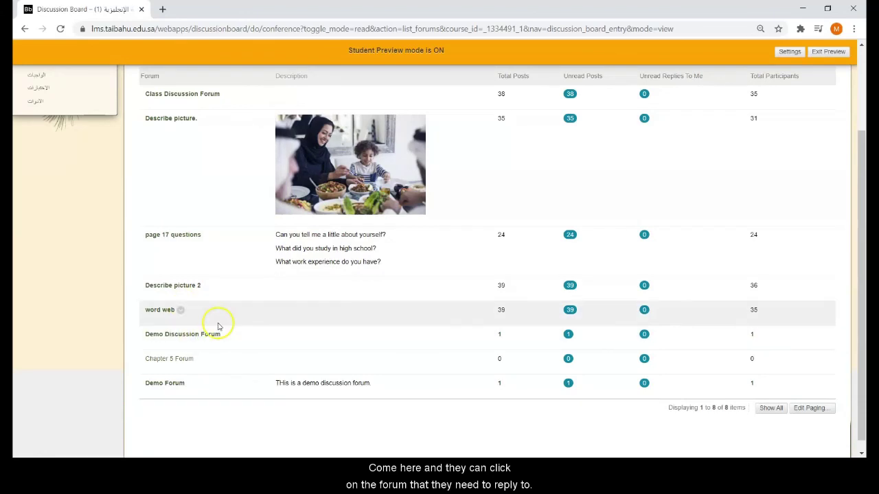
scroll(244, 324, up, 2)
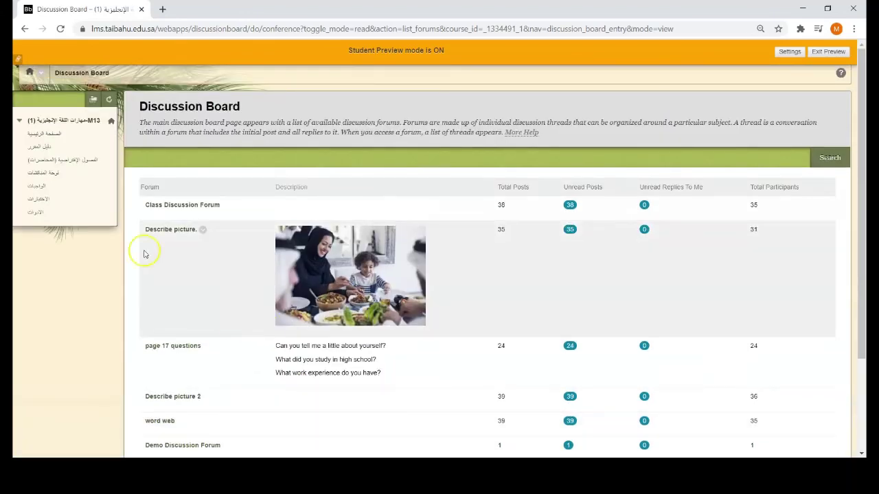
Step: Exit Student Preview and return to the instructor's view of the course homepage
click(826, 55)
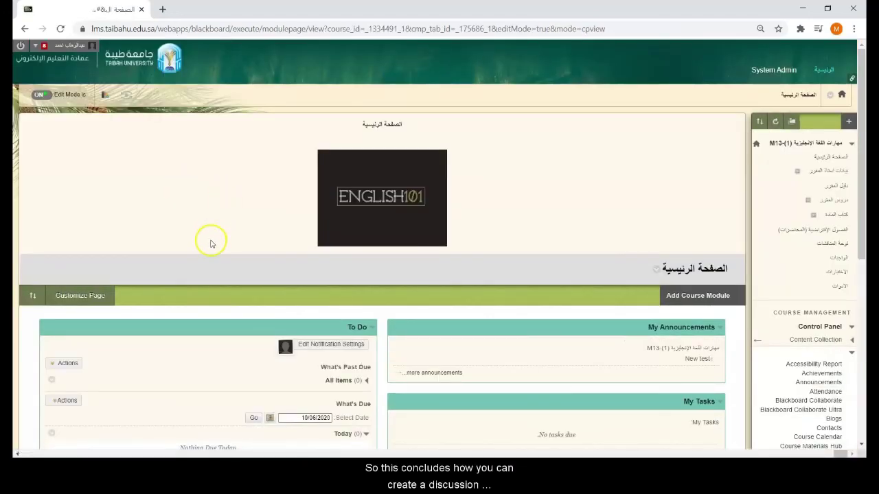
scroll(206, 244, down, 1)
scroll(222, 261, up, 1)
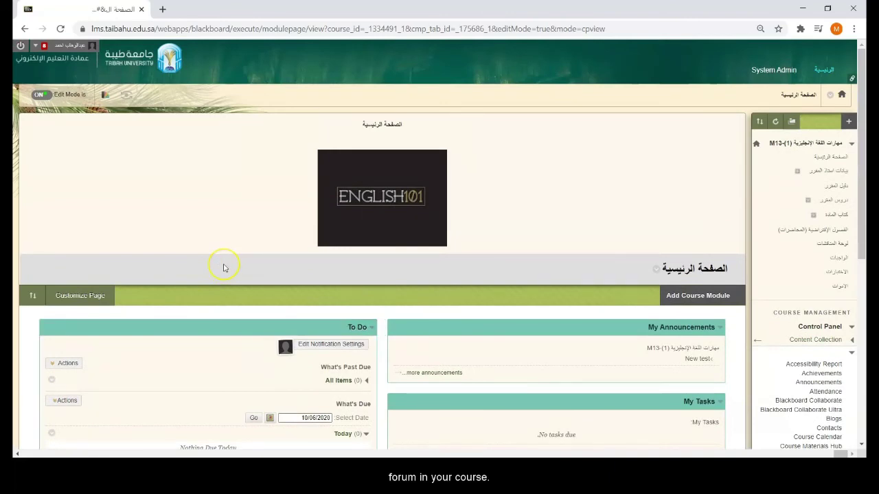